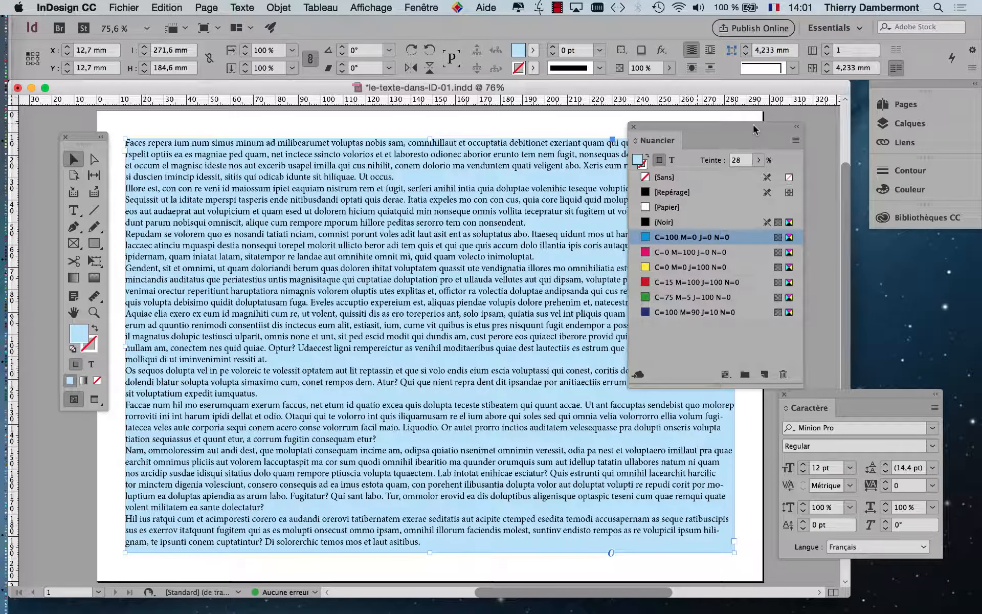
Move the Nuancier swatches panel over the text frame and start a new colour swatch.
drag(754, 133, 604, 180)
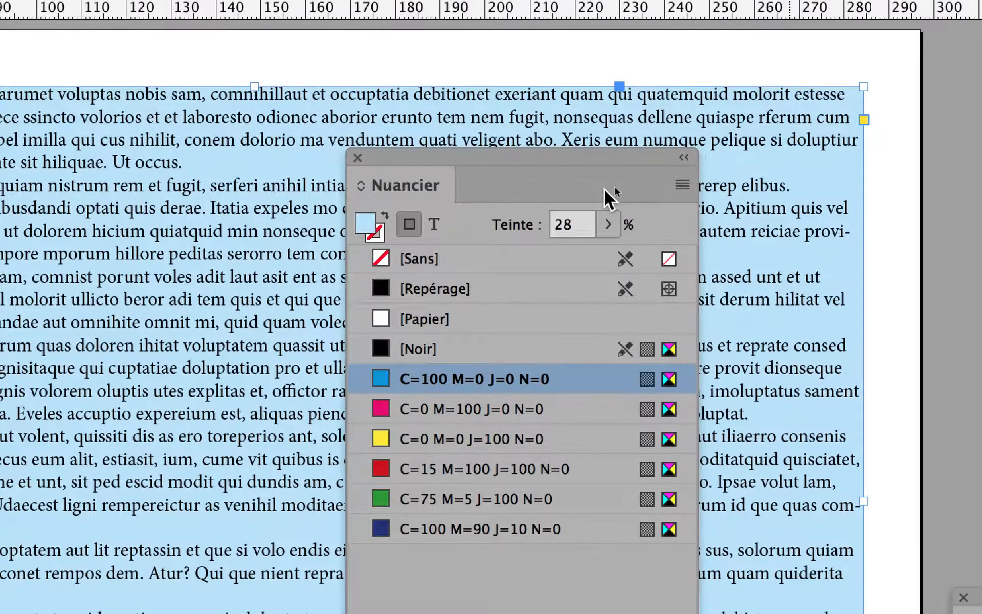
click(681, 187)
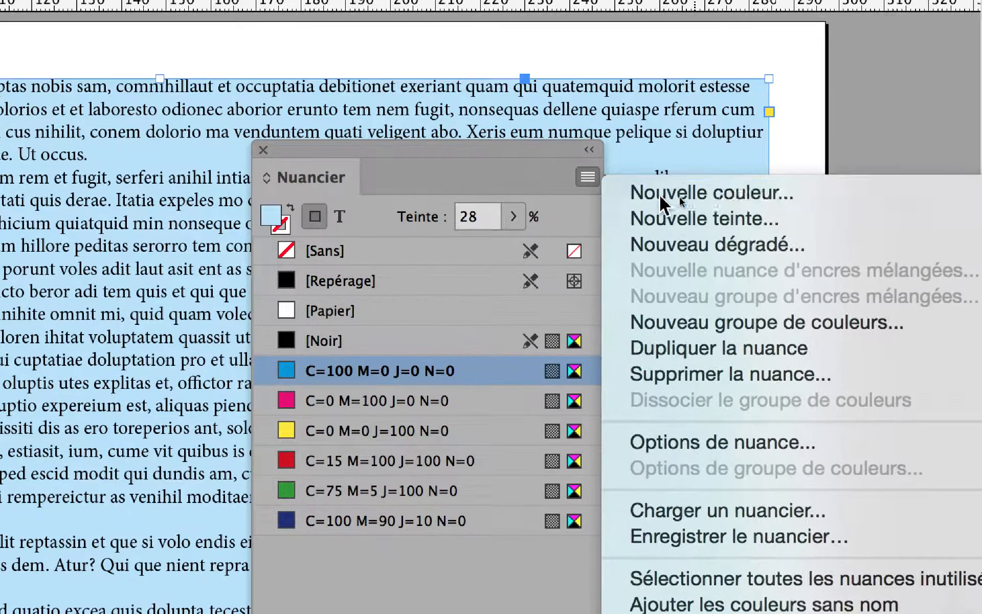
click(660, 197)
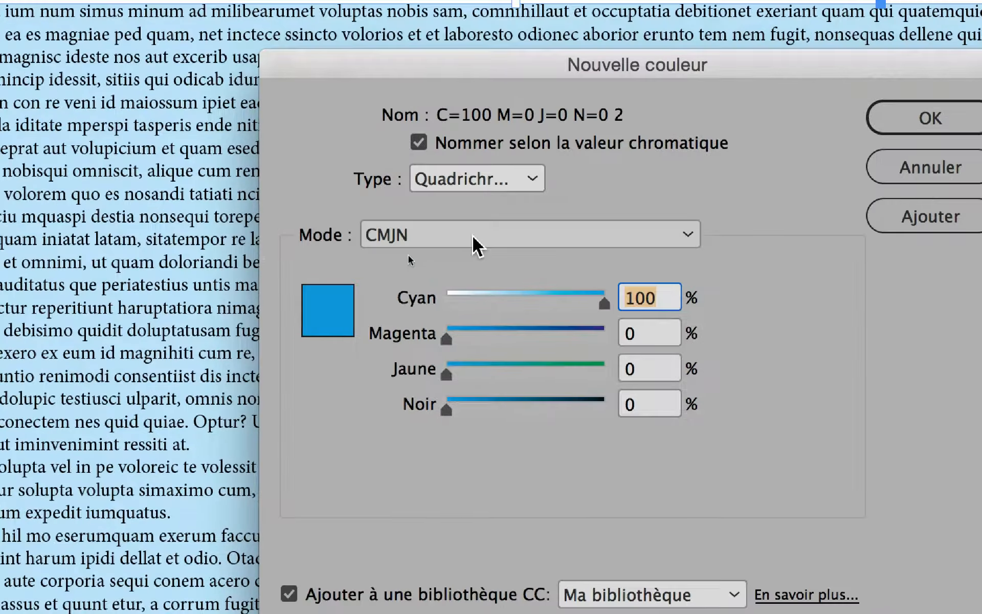
Switch the new colour's mode to RVB and return it to CMJN.
click(368, 206)
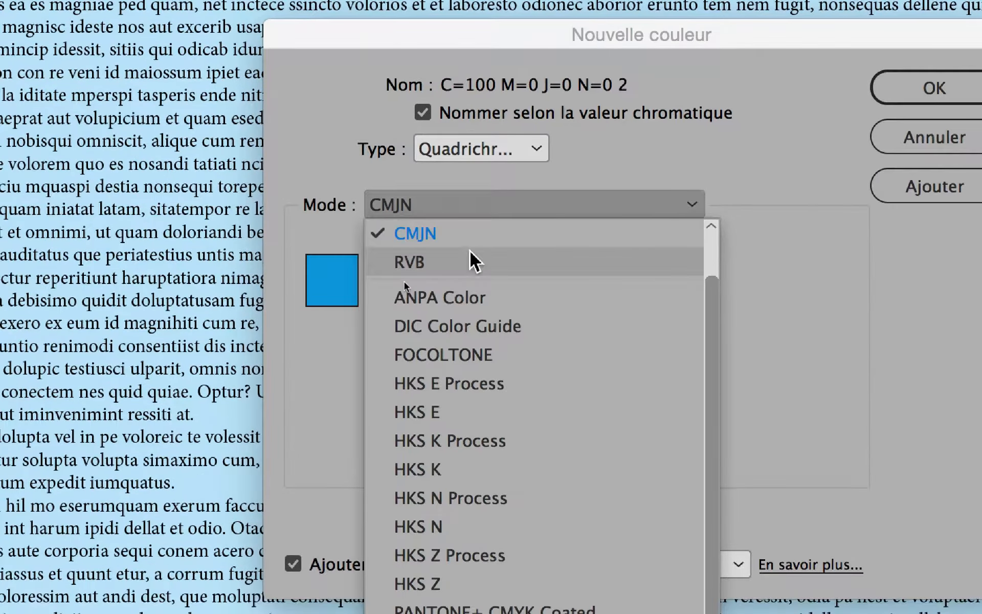
click(470, 253)
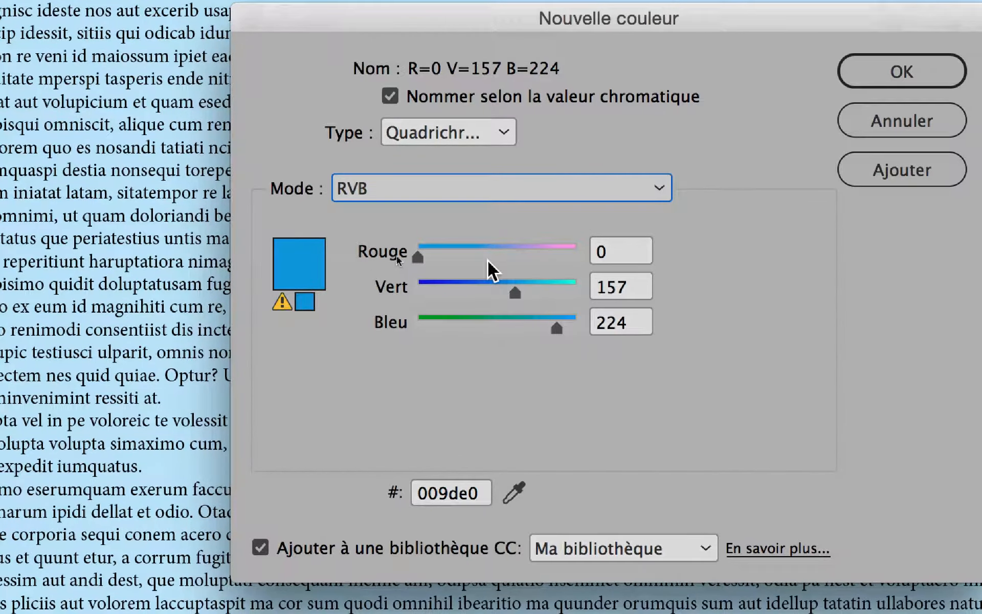
click(399, 170)
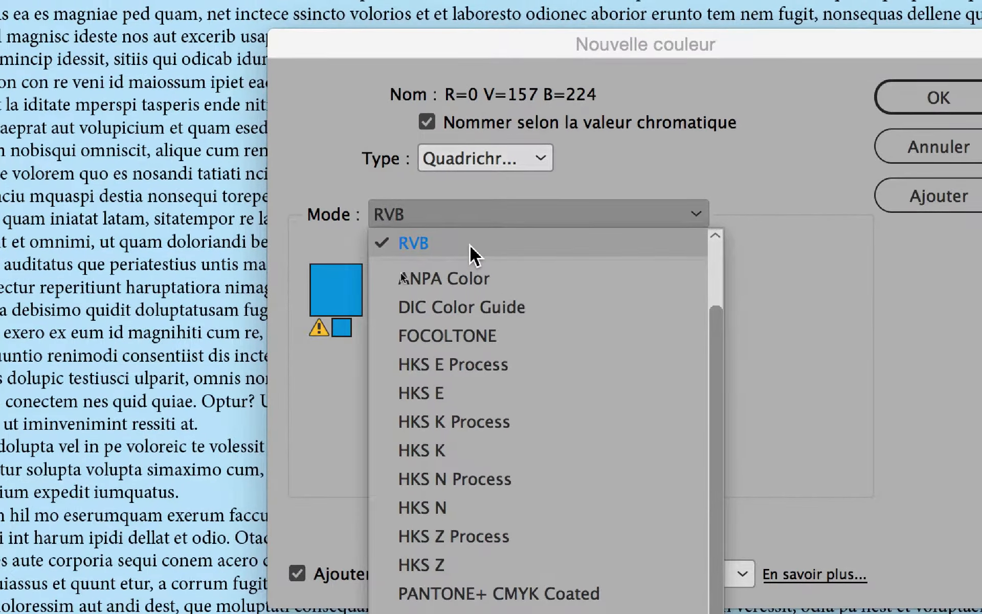
scroll(473, 264, up, 3)
click(468, 279)
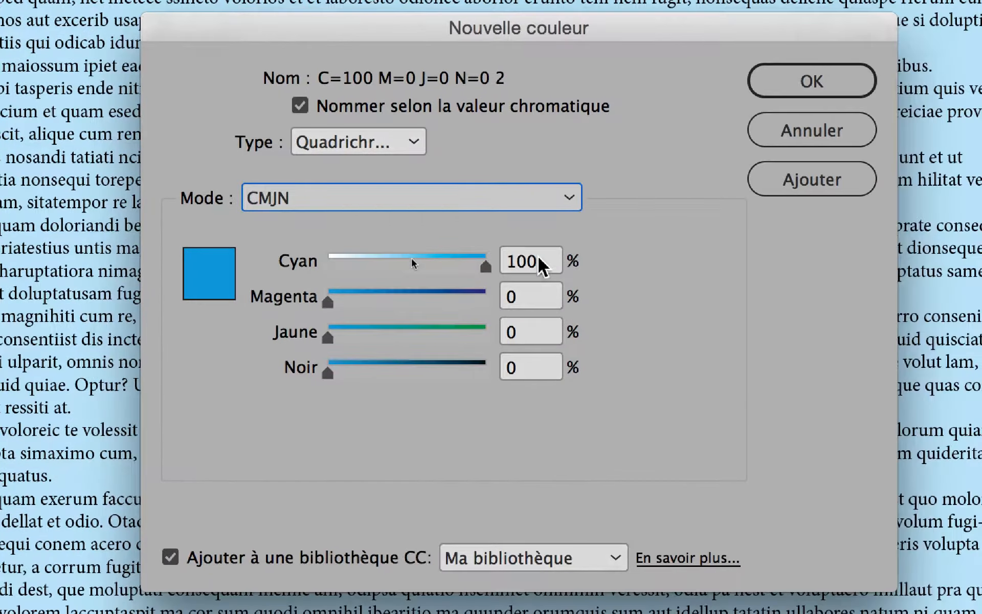
Set the new colour's mix to 80% cyan, 65% magenta, 40% yellow and 20% black.
click(532, 262)
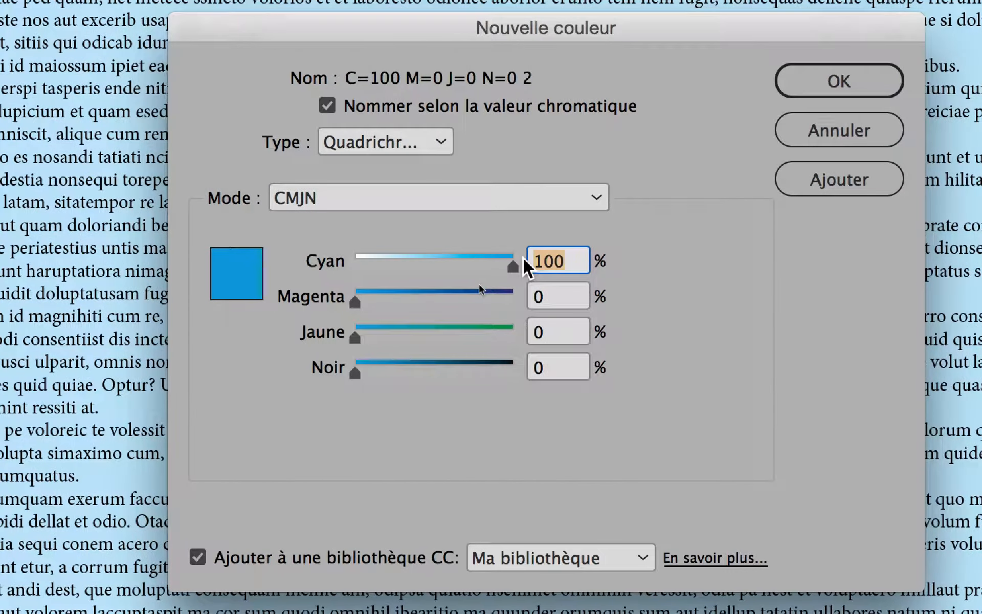
text(80)
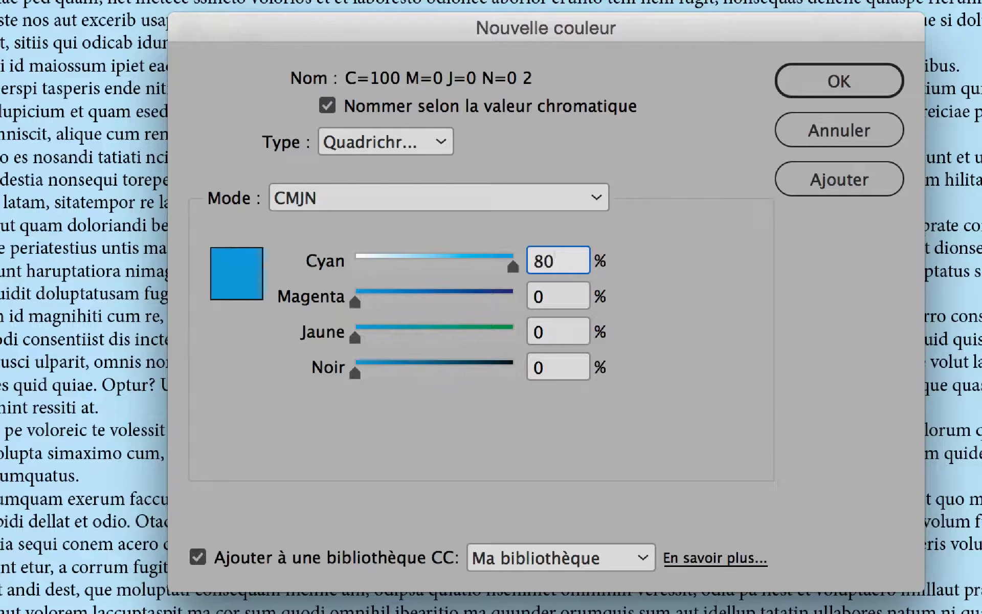
key(Tab)
text(65)
key(Tab)
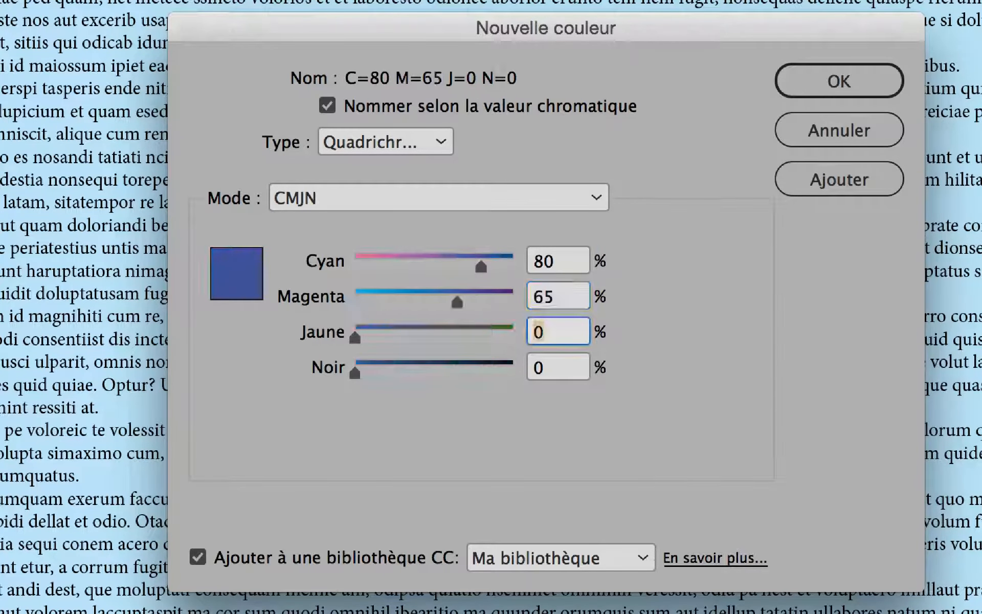
text(40)
key(Tab)
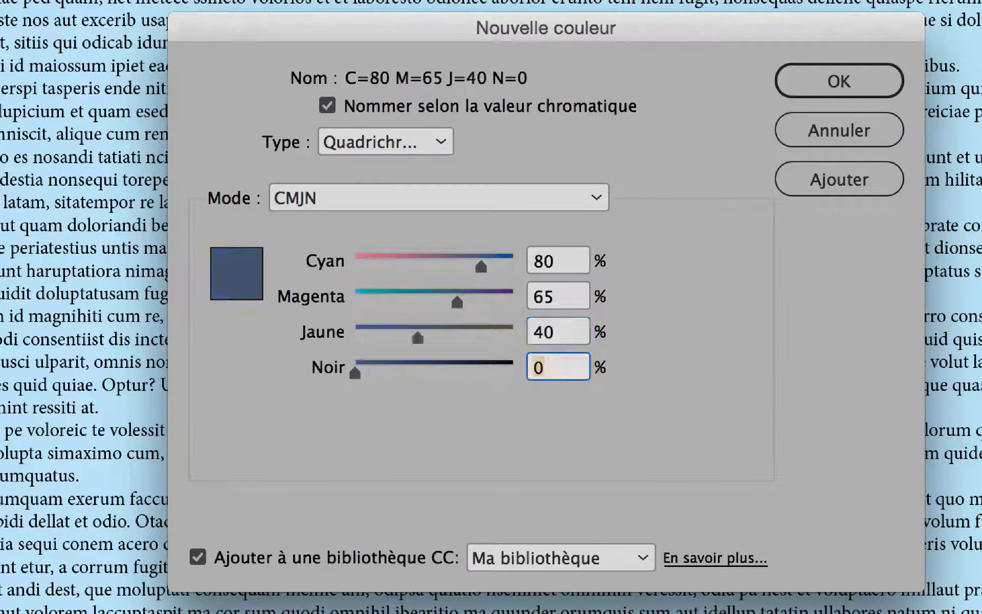
text(20)
key(Tab)
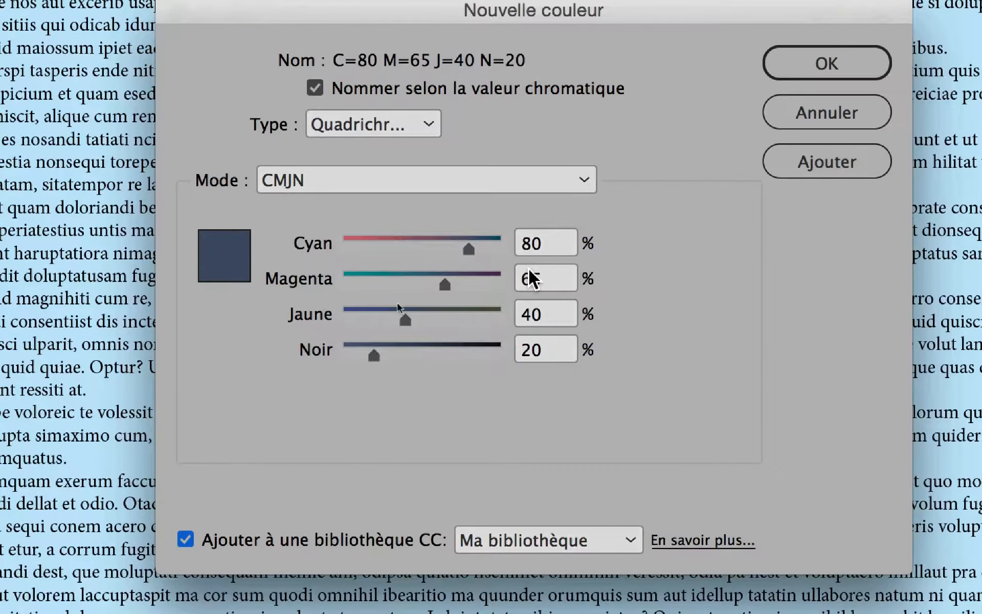
Set the mix to 20% cyan, 15% magenta, 10% yellow and 5% black and create the swatch for the selected text frame.
drag(740, 237, 687, 235)
text(20)
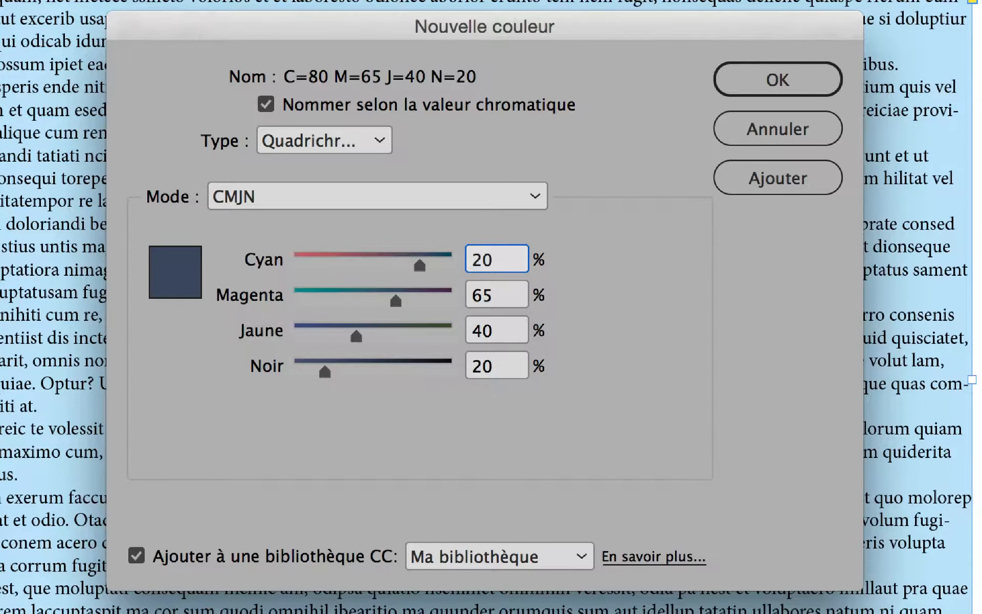
key(Tab)
text(15)
key(Tab)
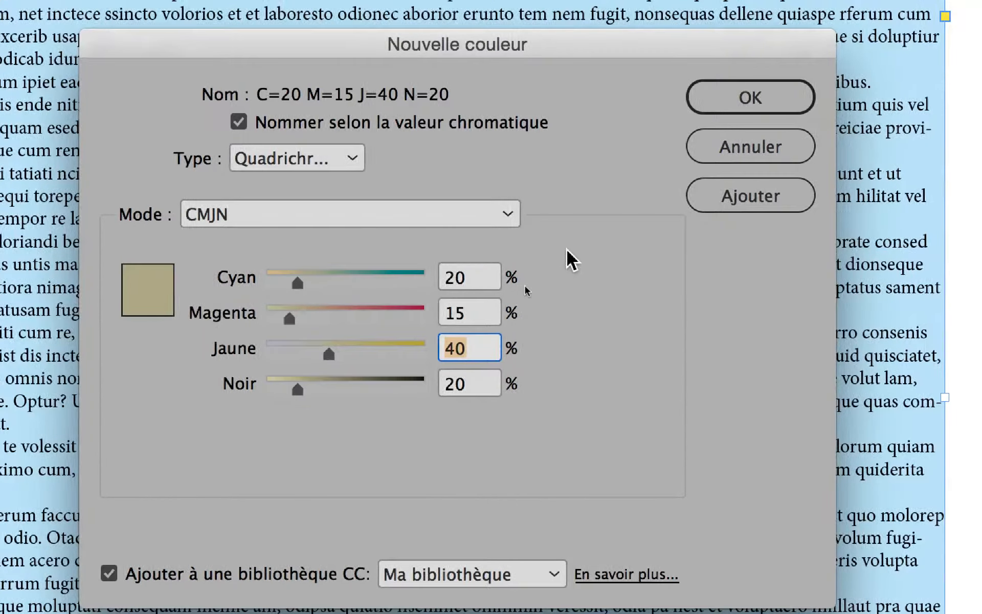
text(10)
key(Tab)
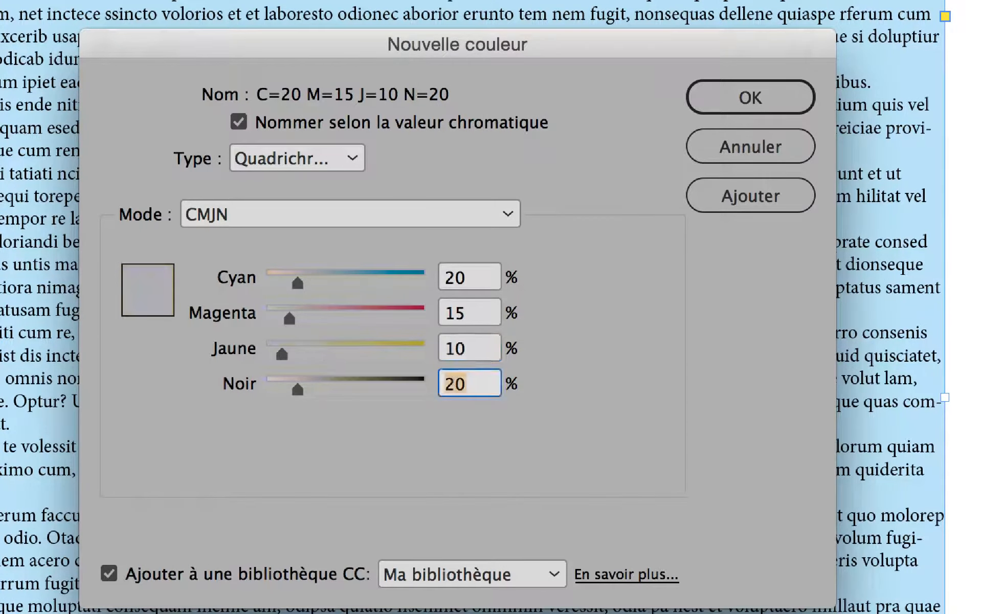
text(5)
key(Tab)
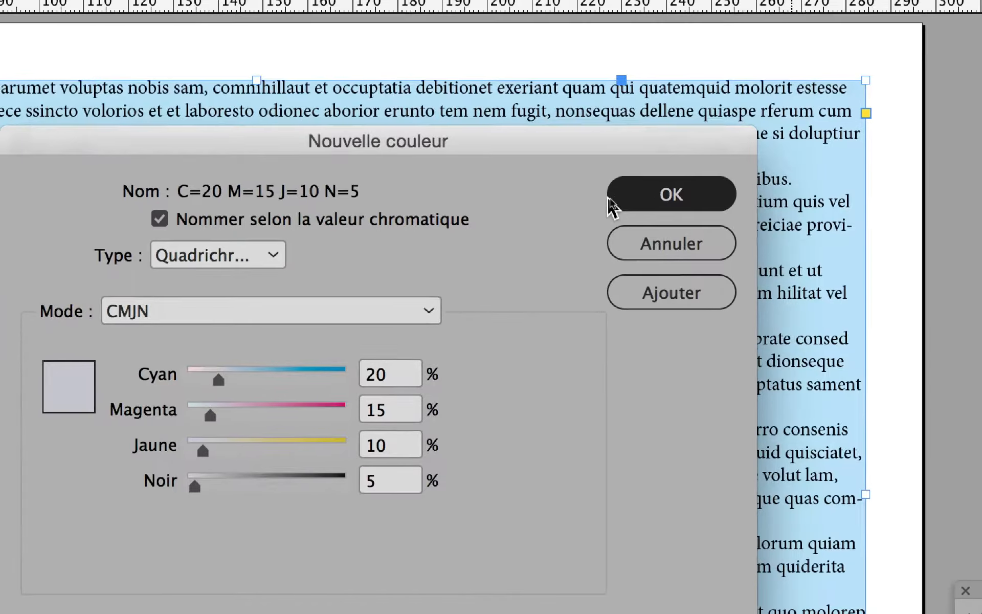
click(611, 200)
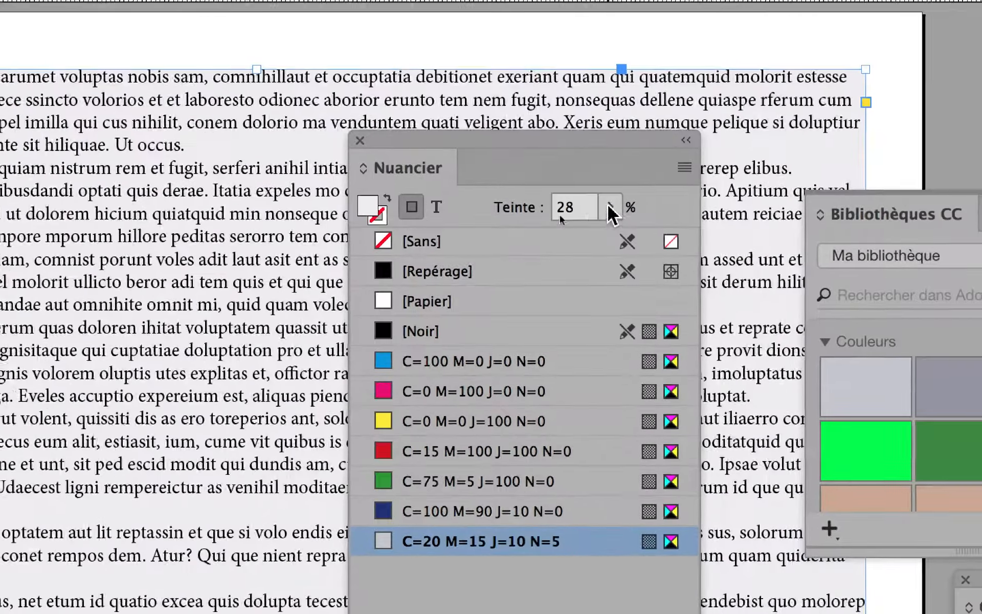
Set the tint of the text frame's fill to 100%.
click(610, 207)
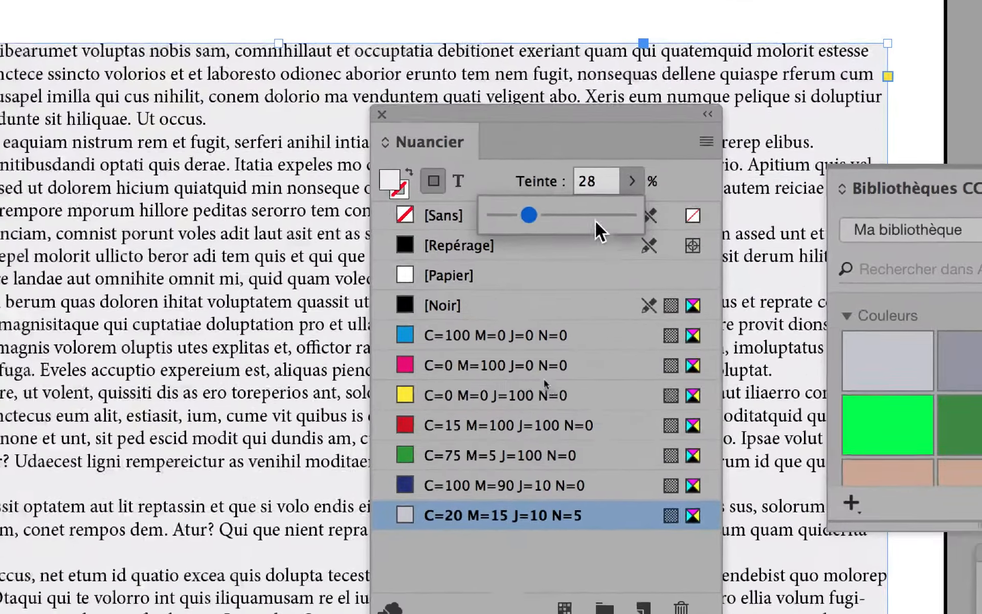
click(595, 239)
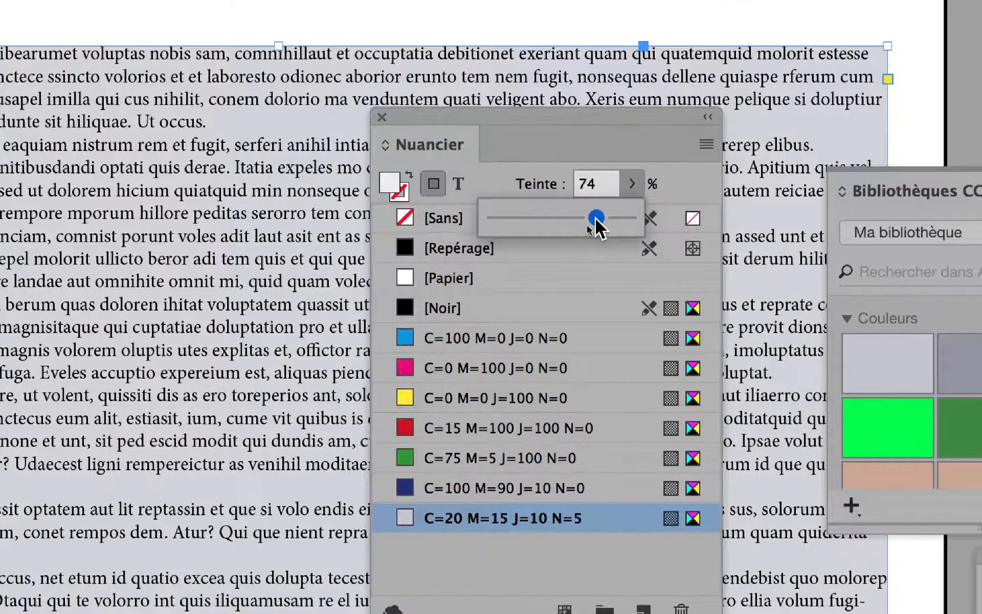
drag(596, 218, 635, 218)
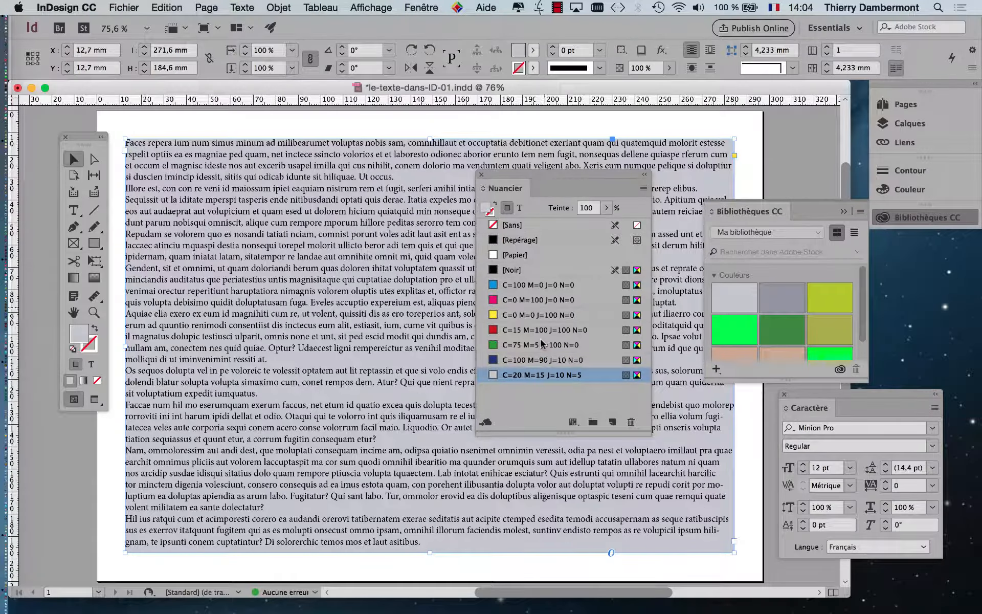
Switch to Firefox, open a new window and search Google for "pantone".
key(super+Tab)
key(super+Tab)
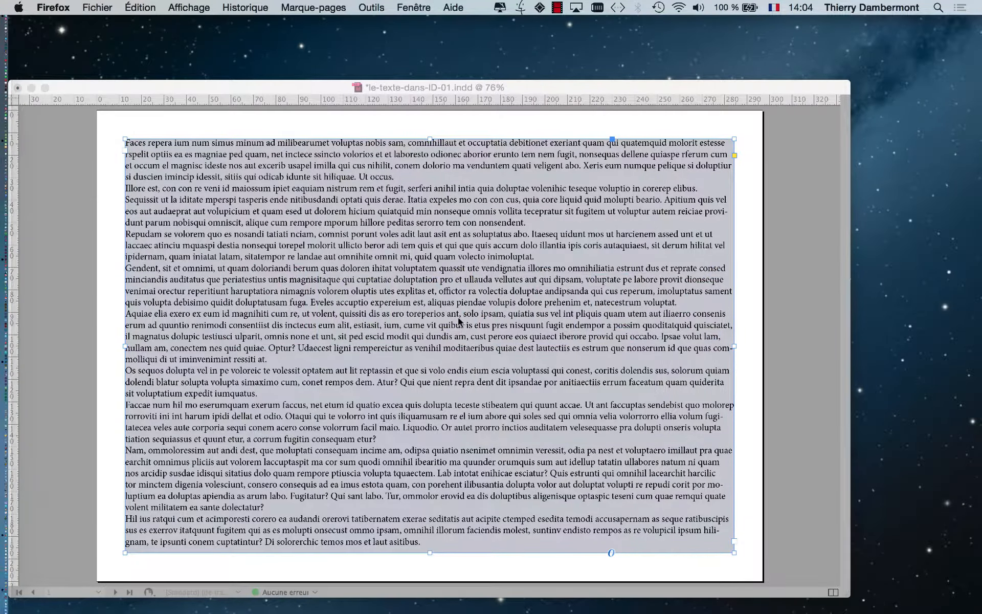
click(98, 7)
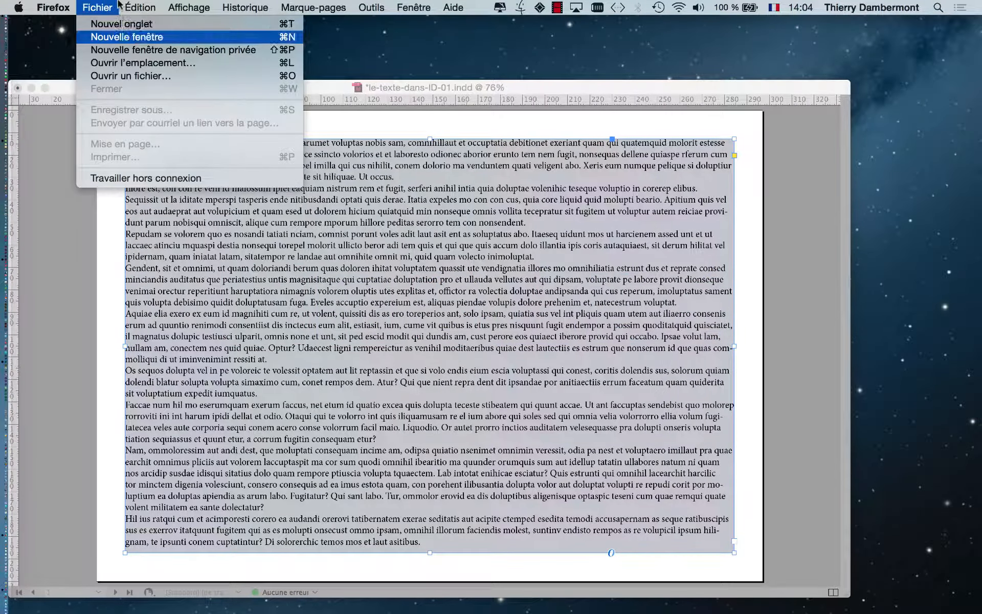
click(126, 37)
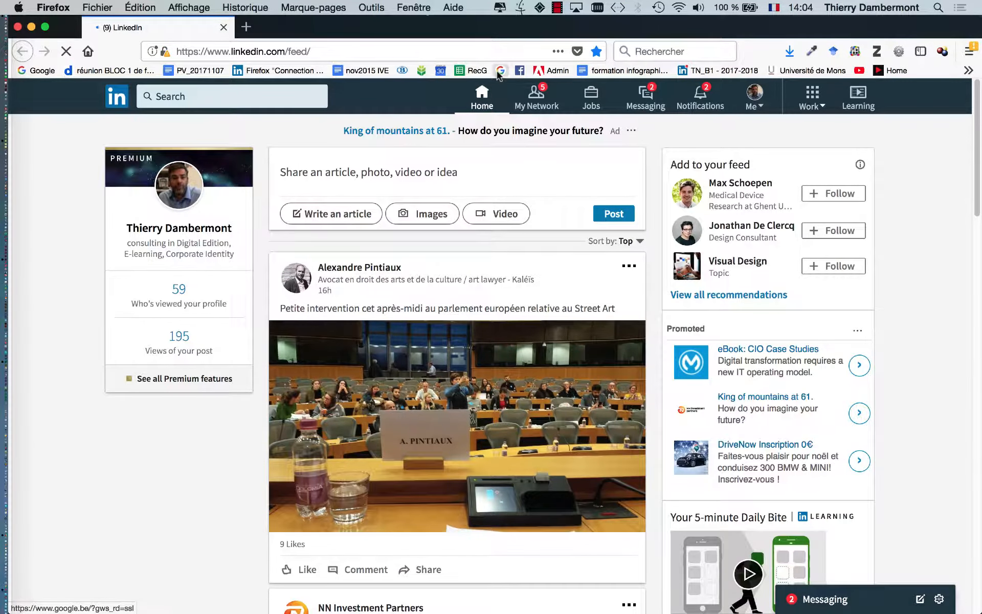
click(498, 71)
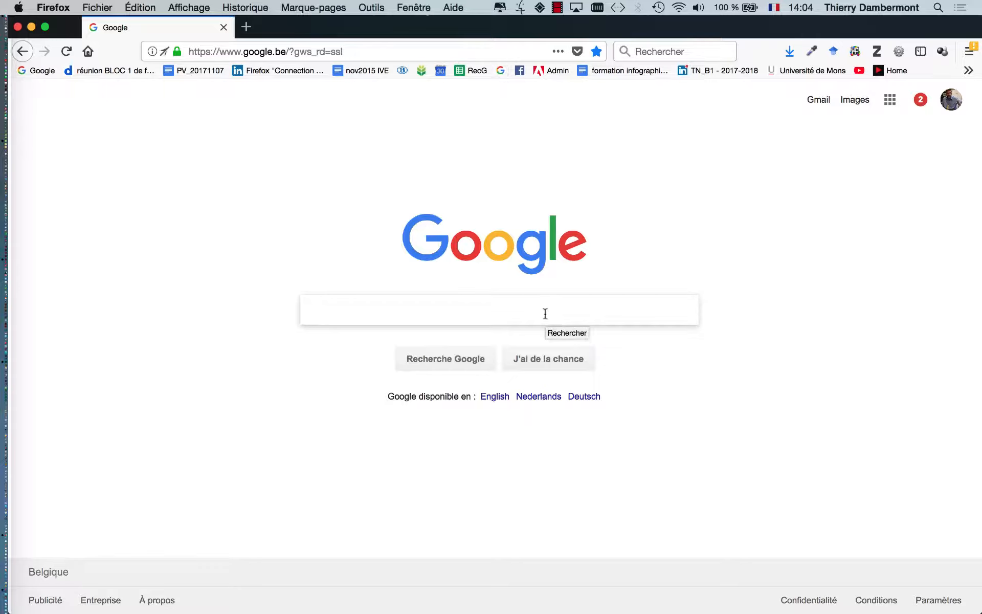
text(pantone)
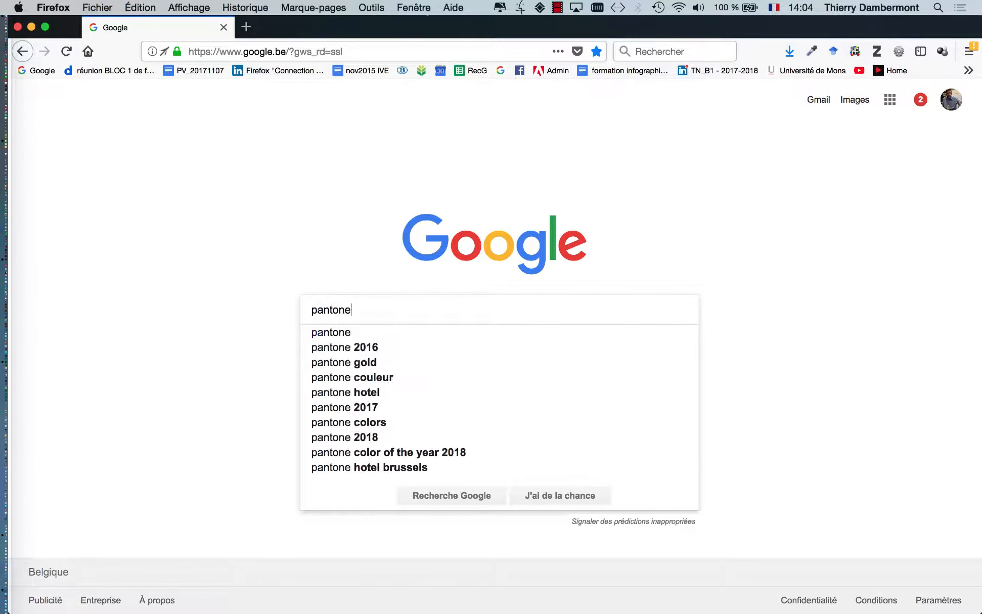
key(Return)
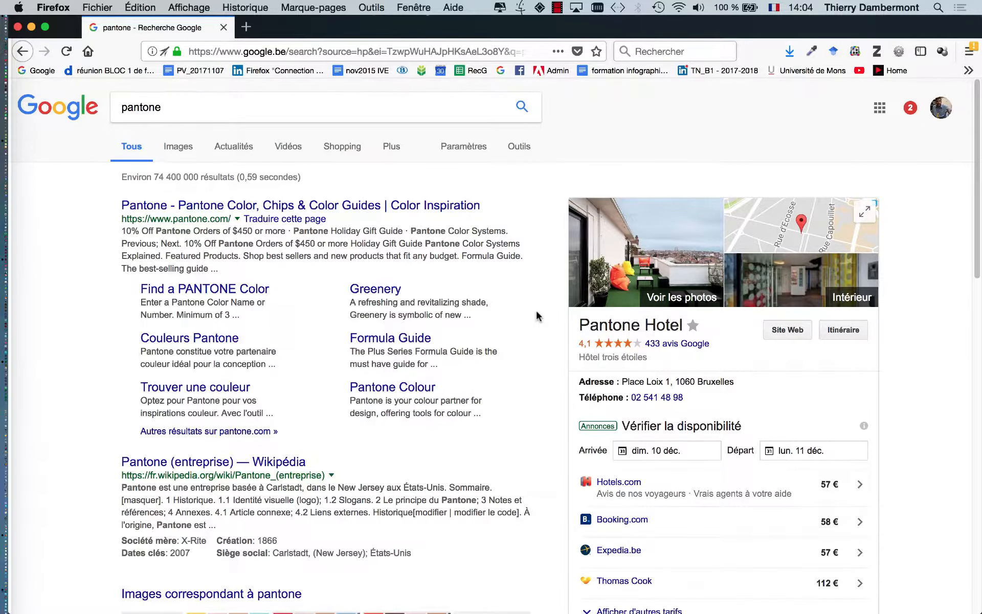
Show the image results for pantone and view the pantone.com Color Bridge fan guide picture in a new tab.
scroll(391, 331, down, 5)
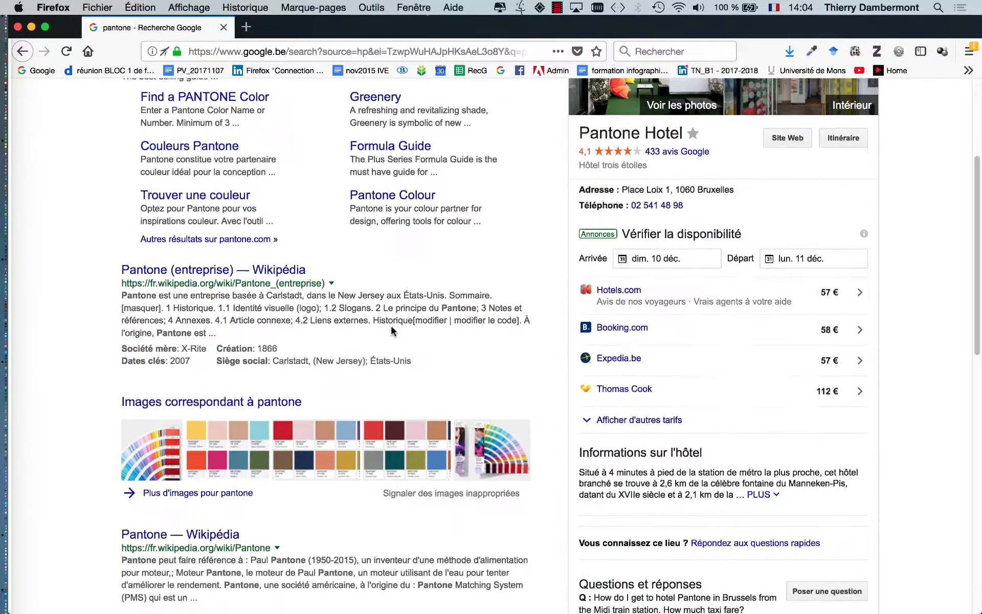
scroll(391, 331, down, 2)
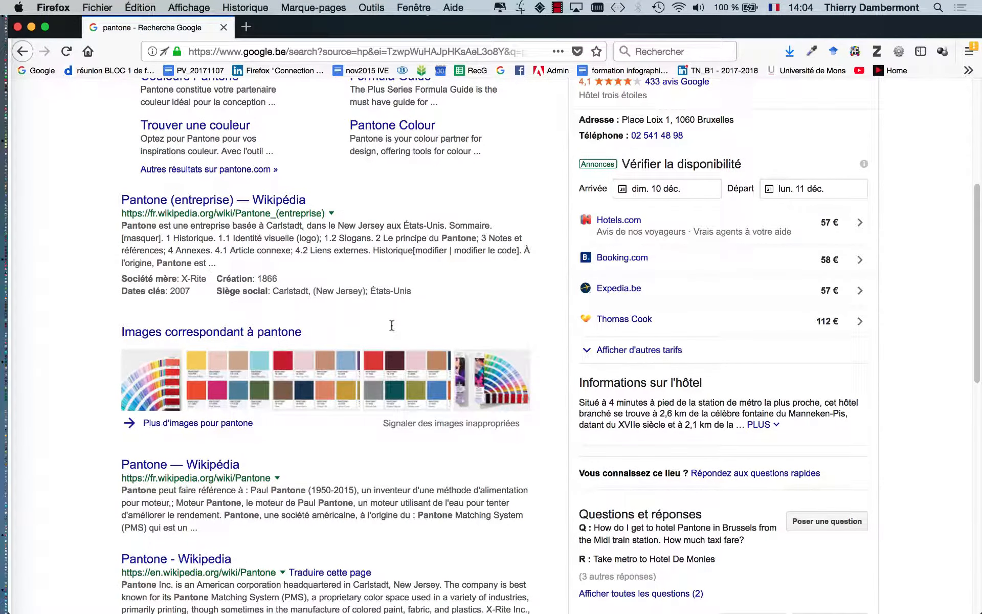
scroll(392, 325, up, 3)
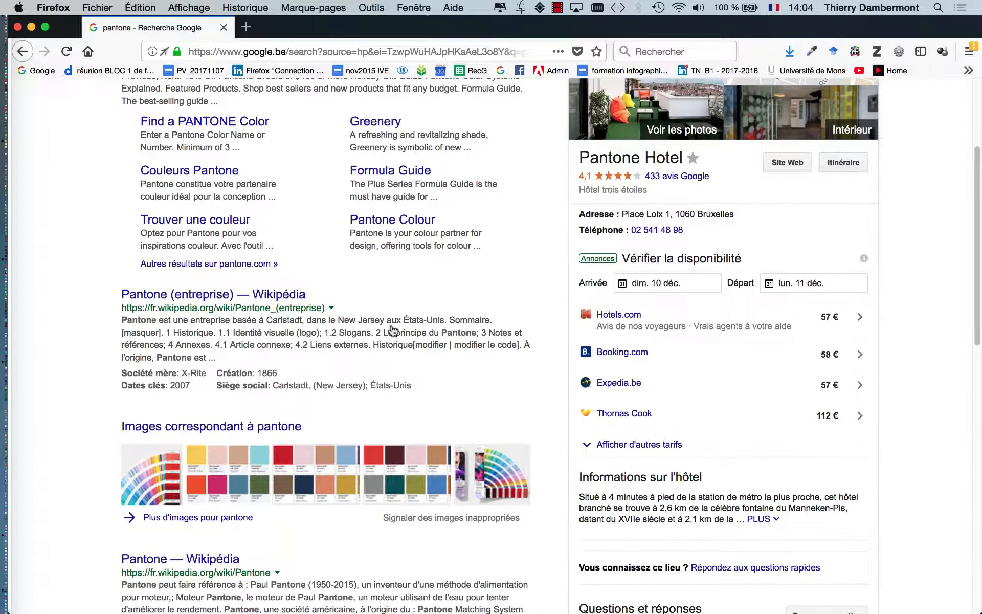
scroll(263, 138, up, 5)
click(183, 150)
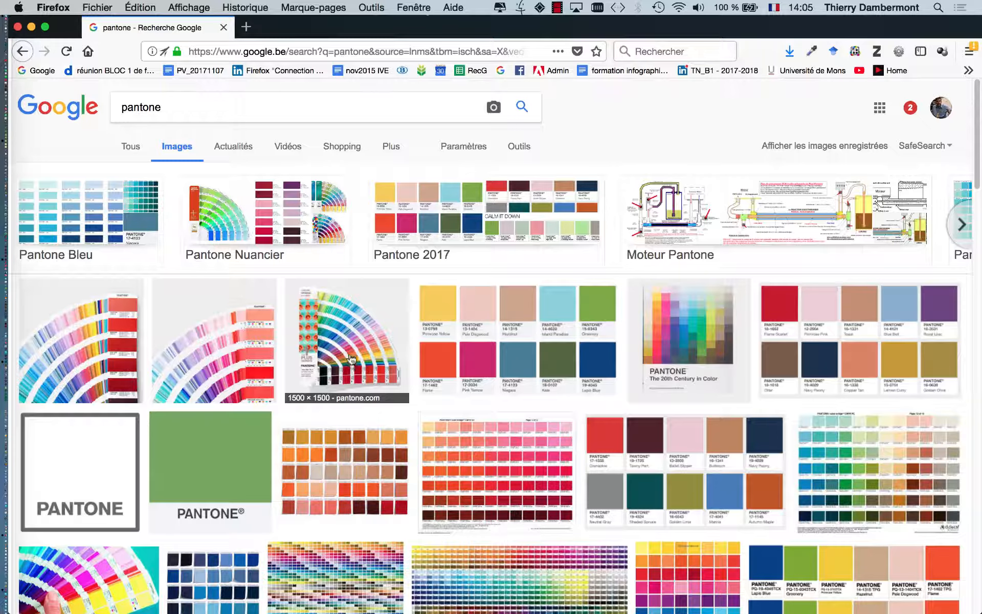
middle_click(351, 358)
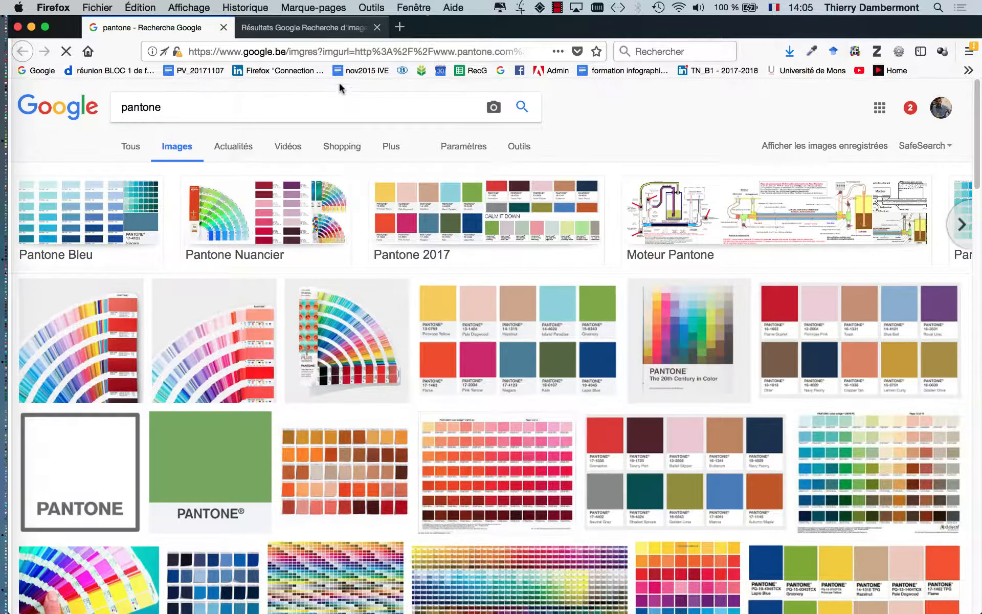
click(307, 30)
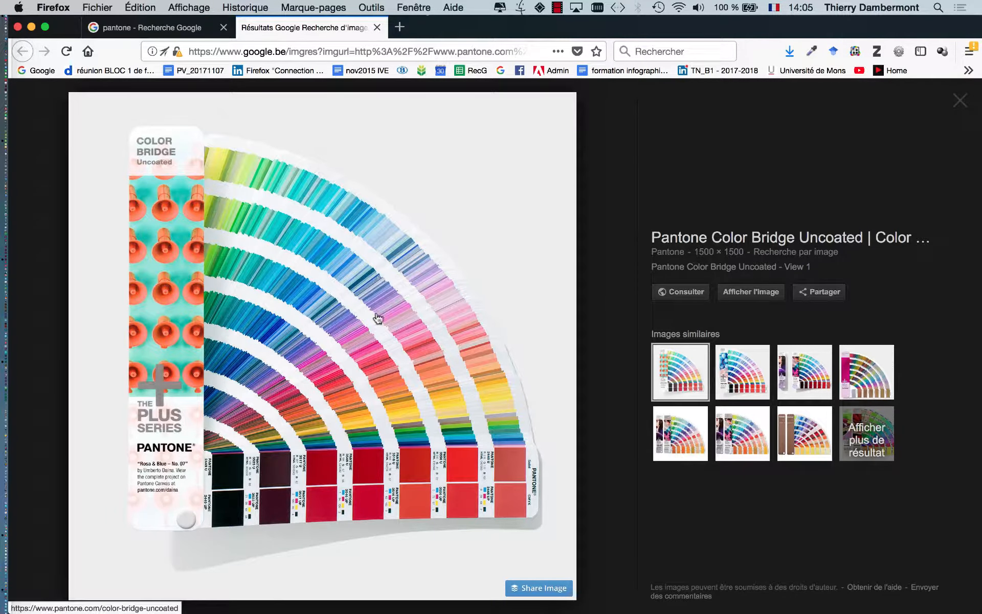